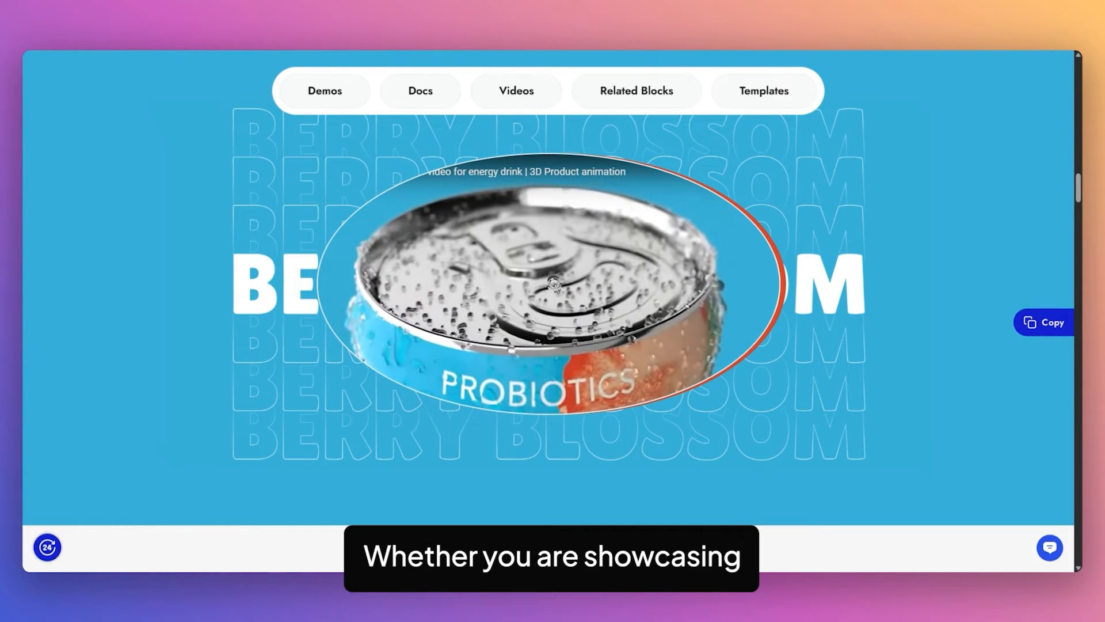
# Look through the Video block demos on the page, open the popup video demo and close it.
pyautogui.scroll(-10, 870, 298)
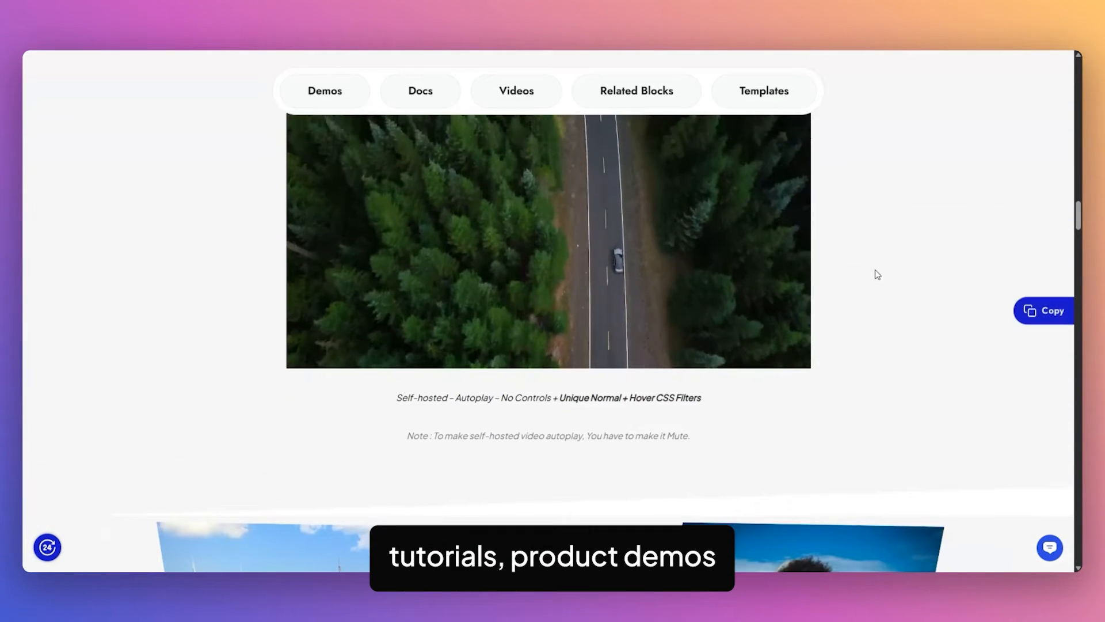
pyautogui.scroll(-5, 875, 276)
pyautogui.click(797, 284)
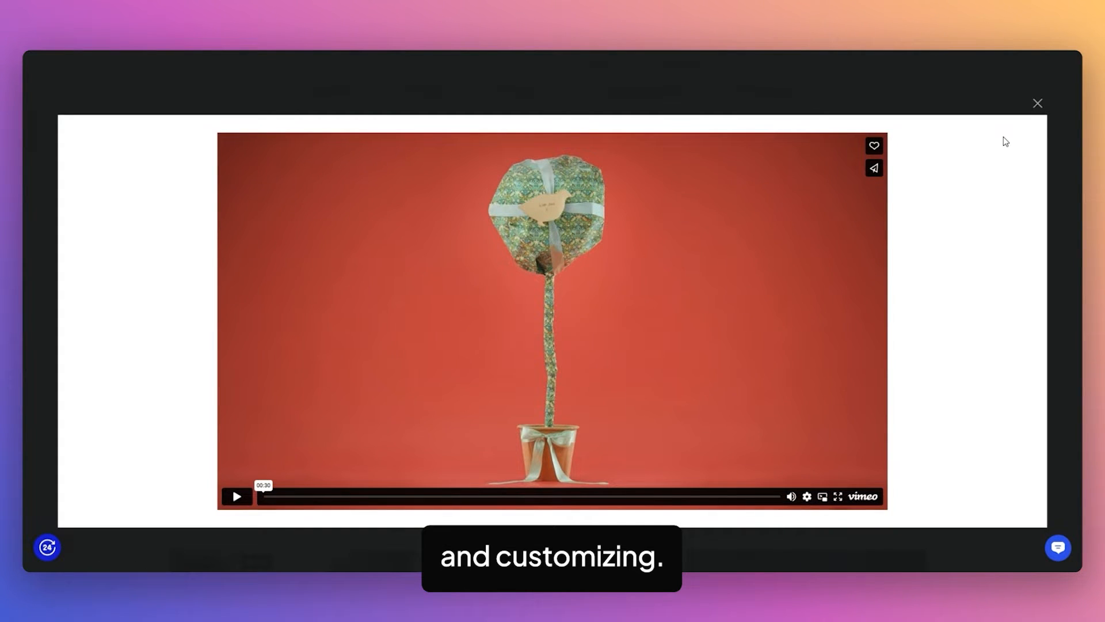
pyautogui.click(1037, 104)
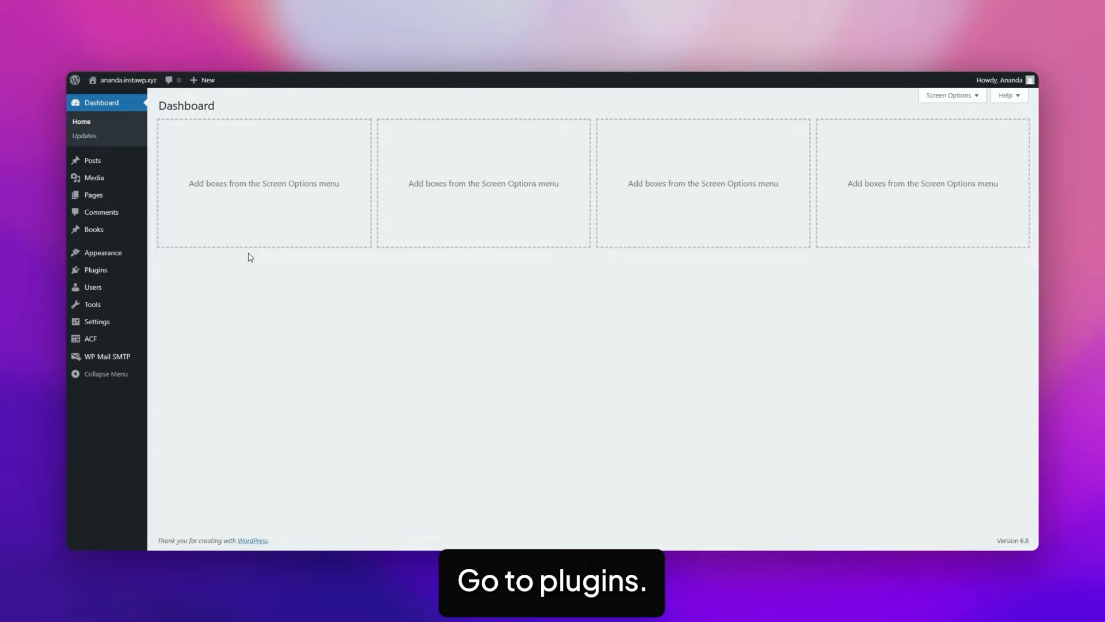
# Search the plugin directory for "nexter blocks", and install and activate the Nexter Blocks plugin.
pyautogui.moveTo(87, 270)
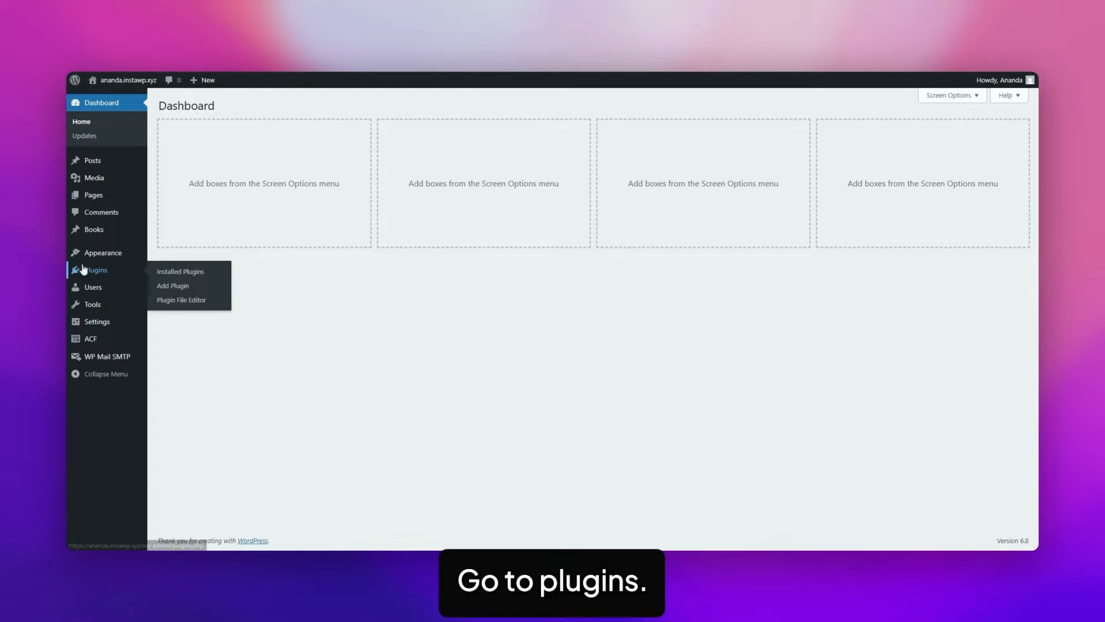
pyautogui.click(189, 288)
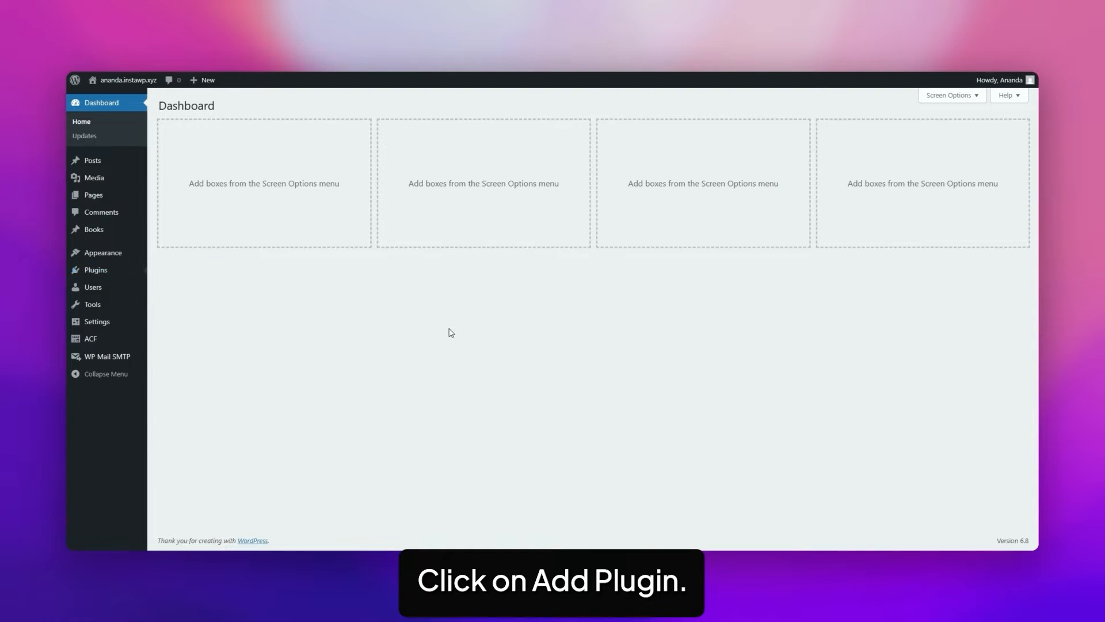
pyautogui.write('nexter block')
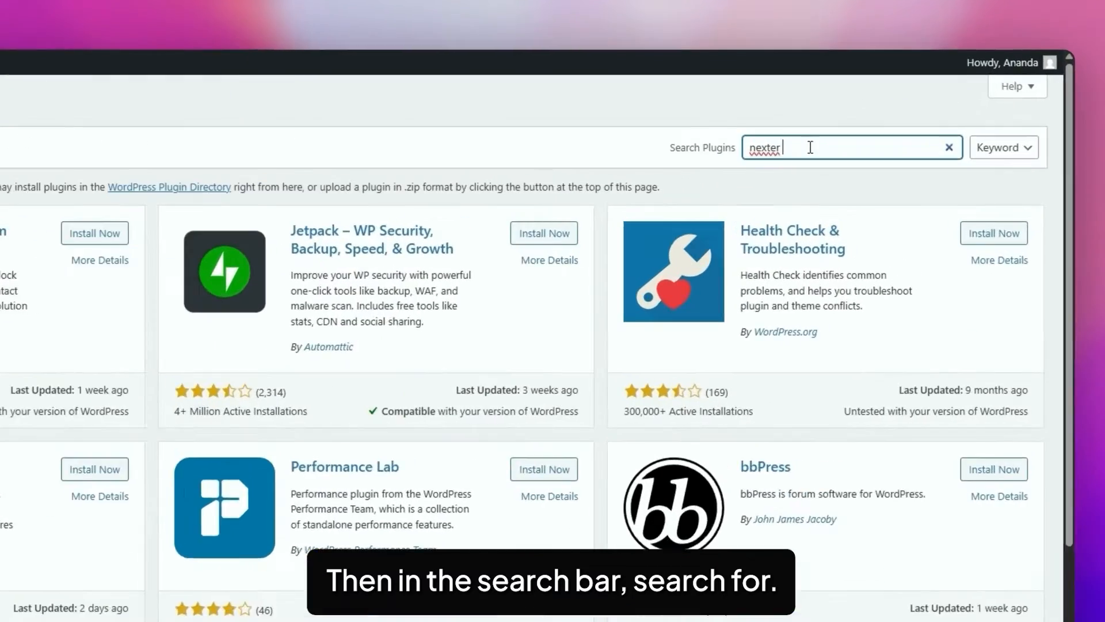
pyautogui.write('s')
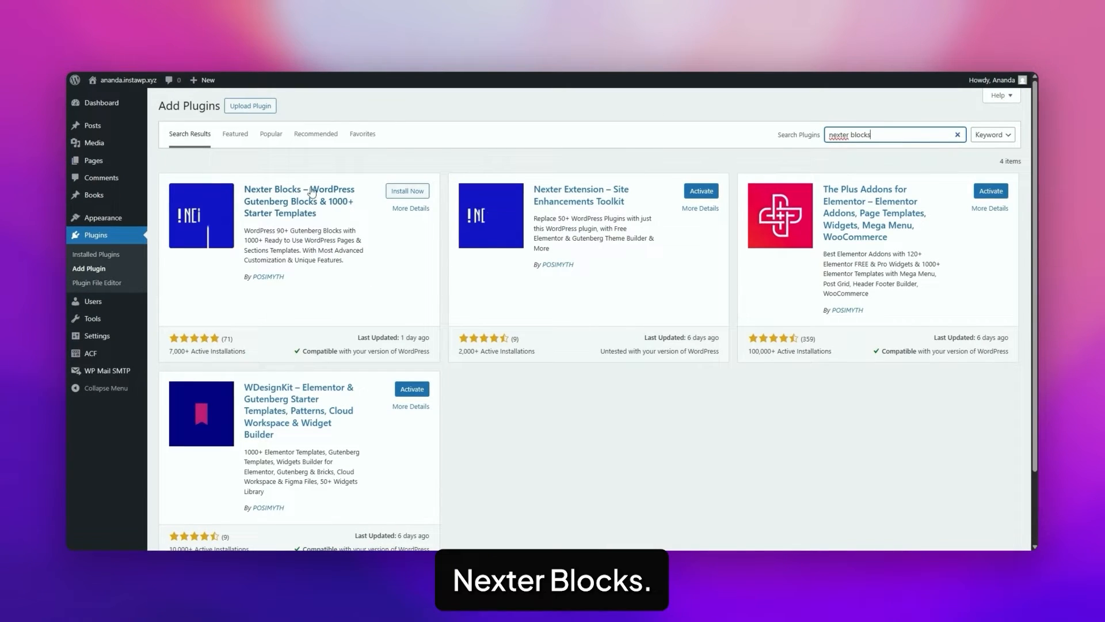
pyautogui.click(408, 190)
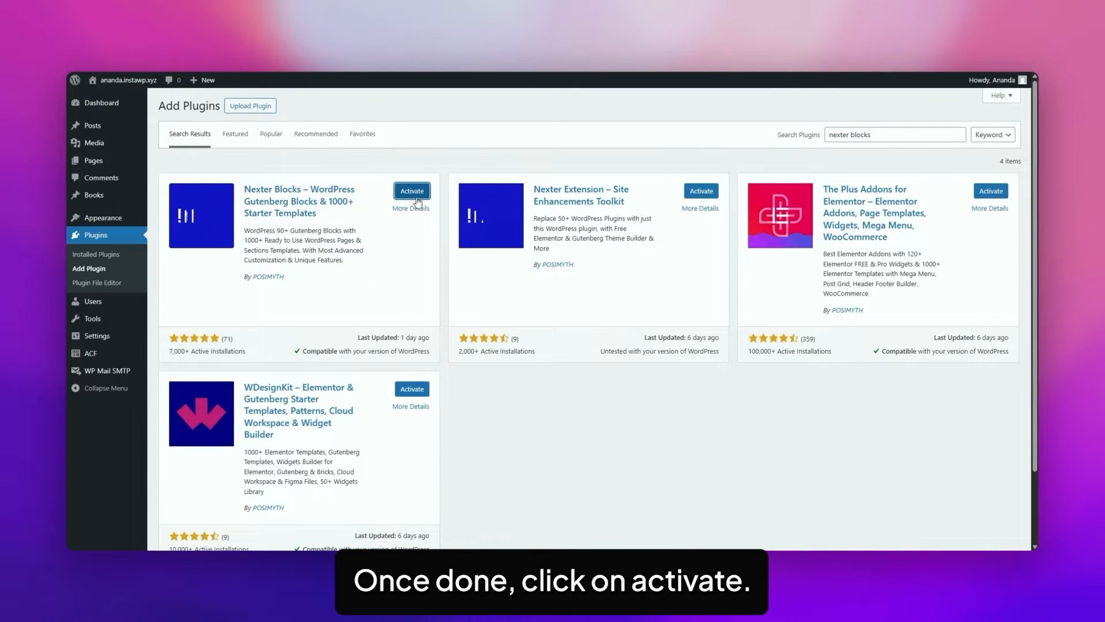
pyautogui.click(412, 192)
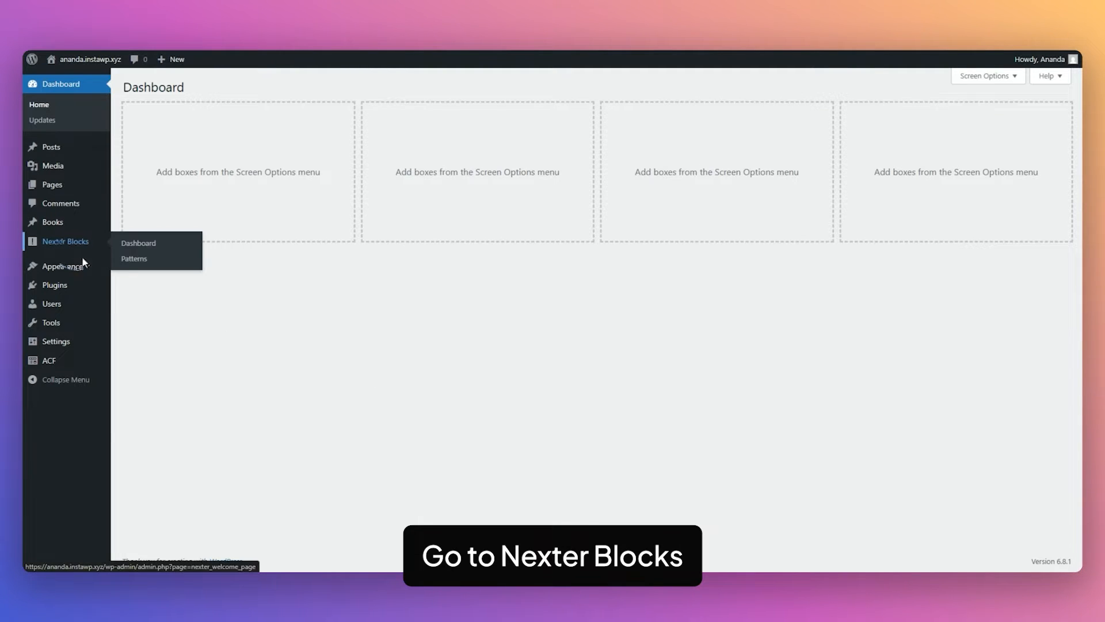
# Find the Video block in the Nexter Blocks block list by searching for "video", enable it and save the settings.
pyautogui.click(82, 258)
pyautogui.click(229, 173)
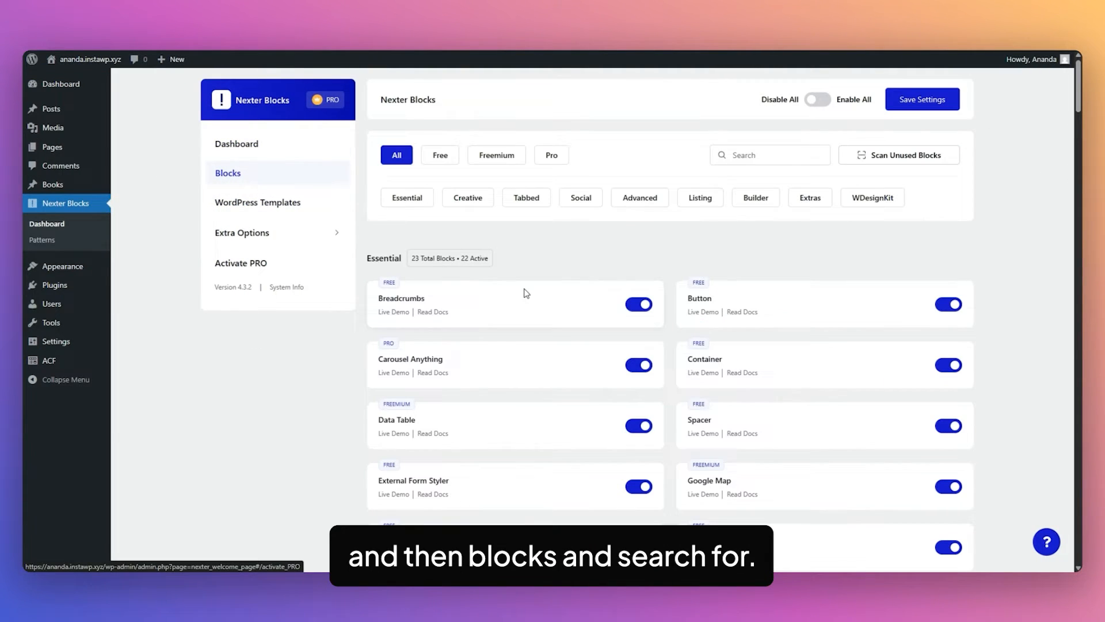
pyautogui.click(744, 156)
pyautogui.write('video')
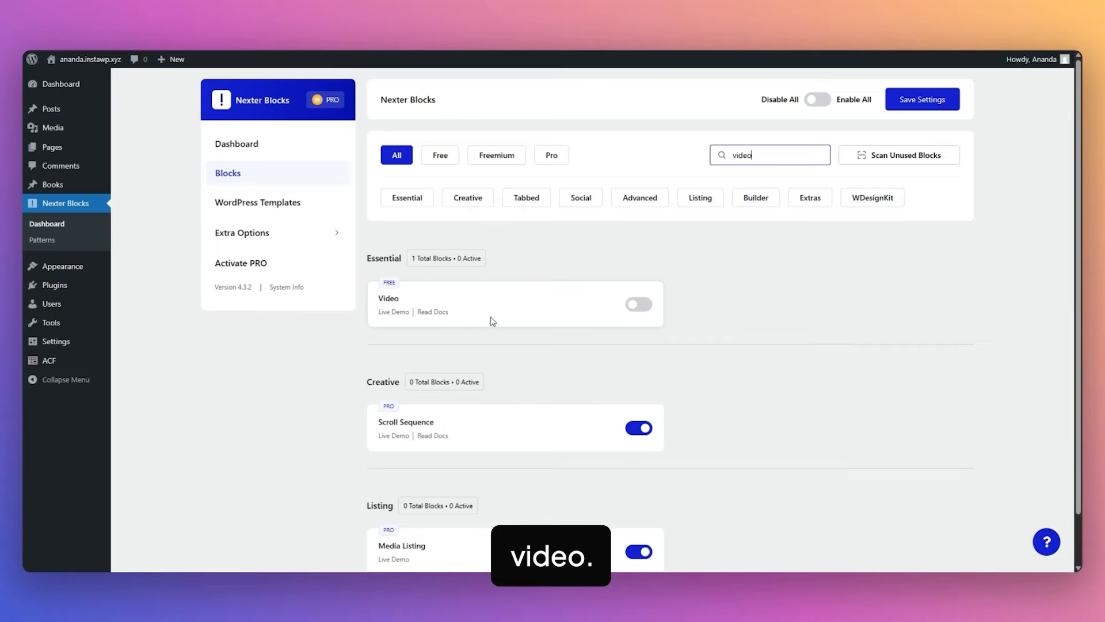
pyautogui.click(638, 306)
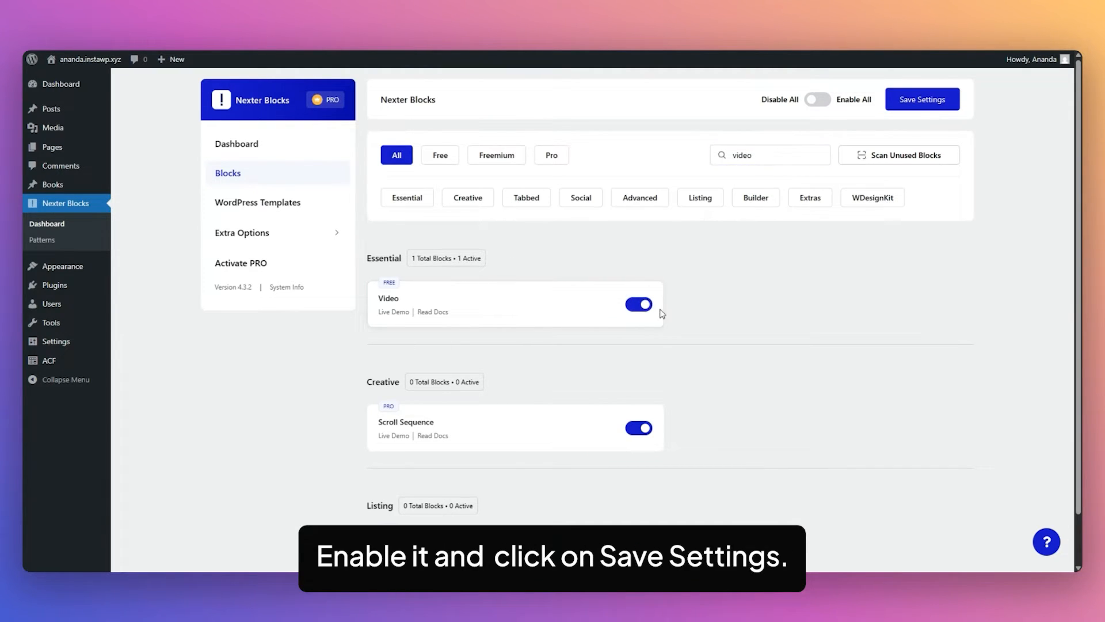
pyautogui.click(932, 101)
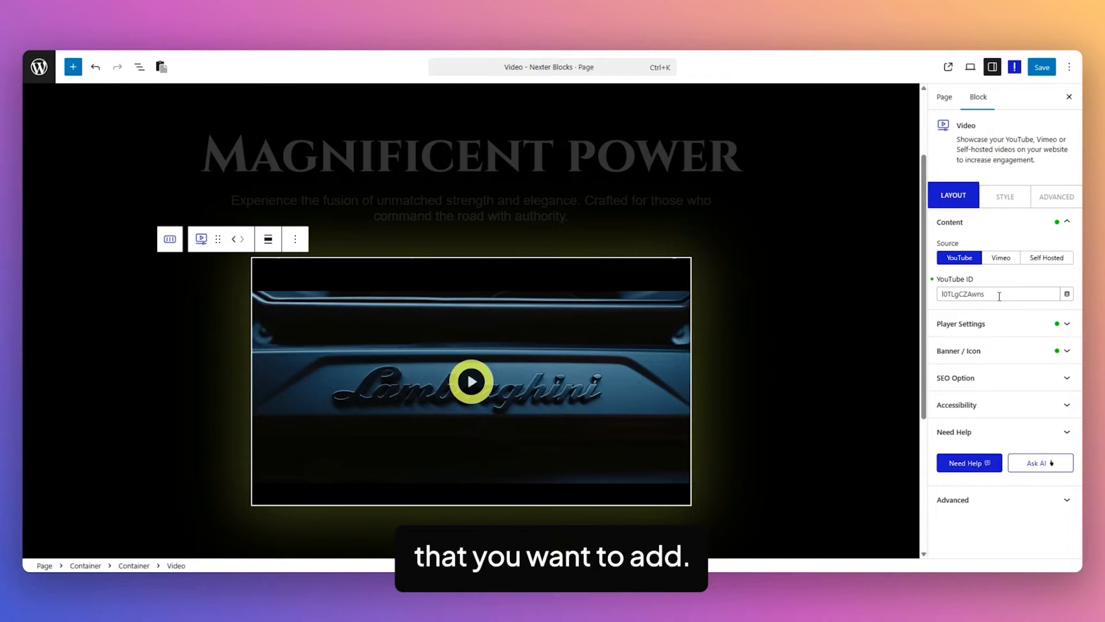
# Examine the Video block's player settings and its banner and icon options, from the custom layout to Play on Popup.
pyautogui.click(999, 325)
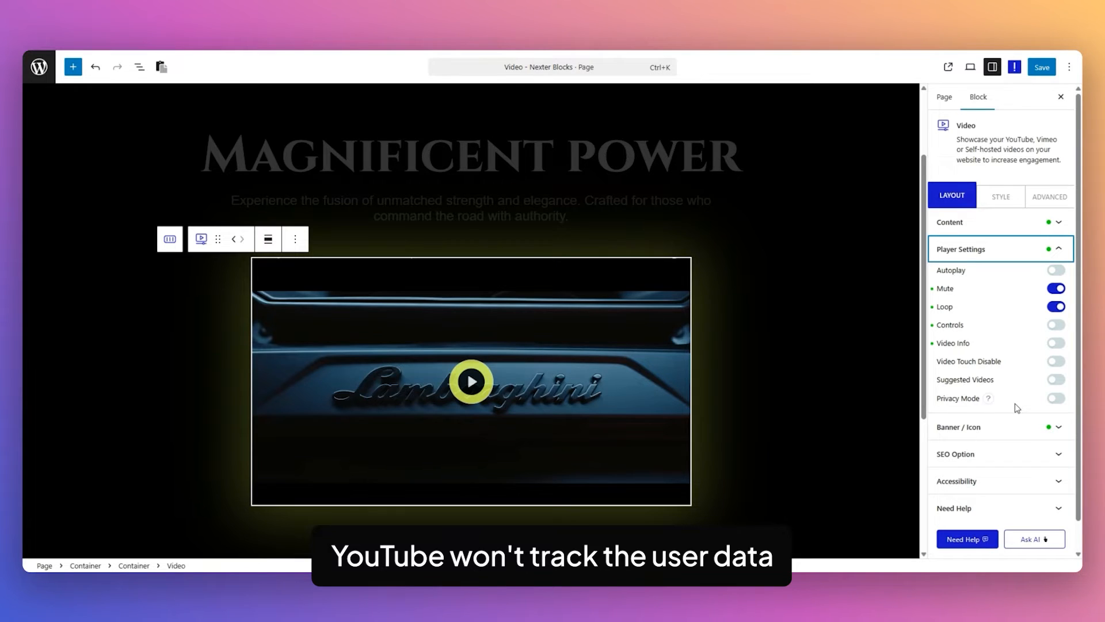
pyautogui.click(991, 427)
pyautogui.scroll(-3, 1028, 375)
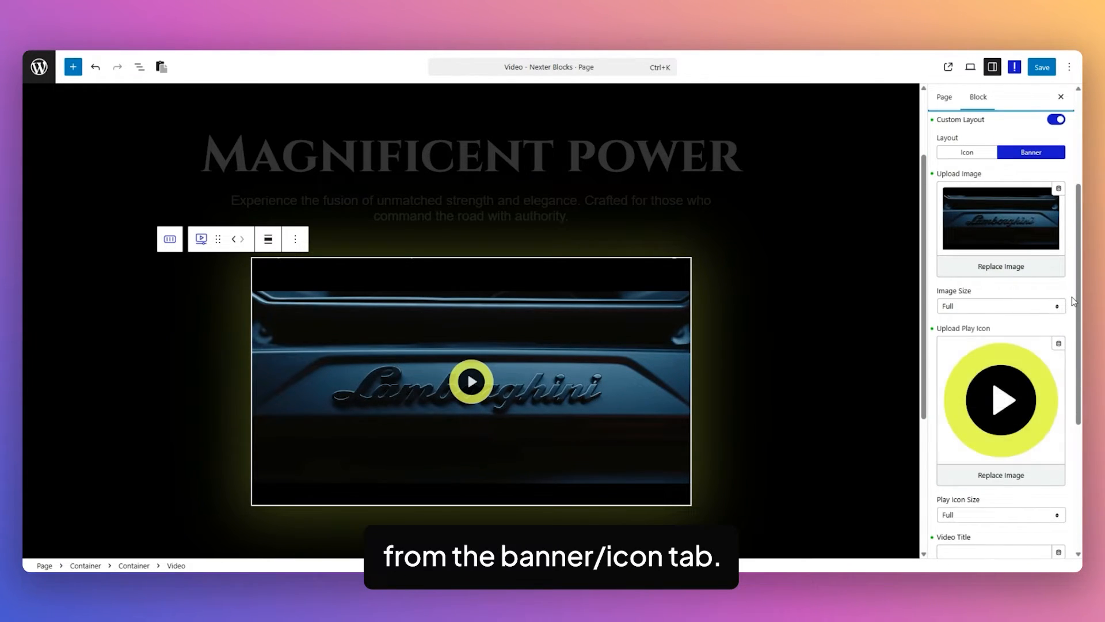
pyautogui.scroll(1, 1074, 301)
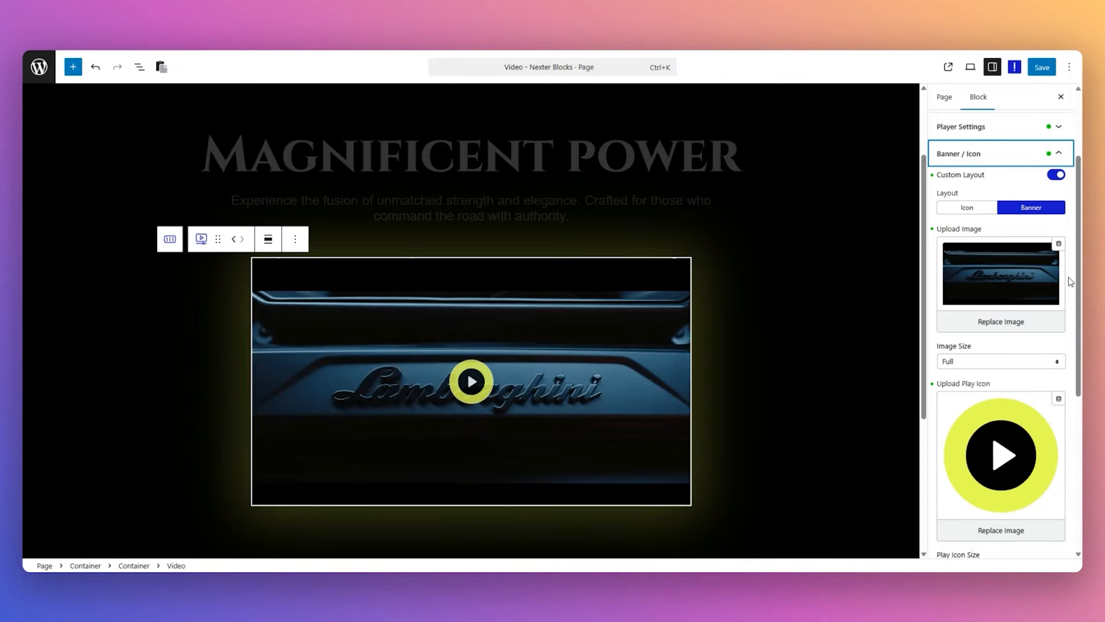
pyautogui.moveTo(1025, 294)
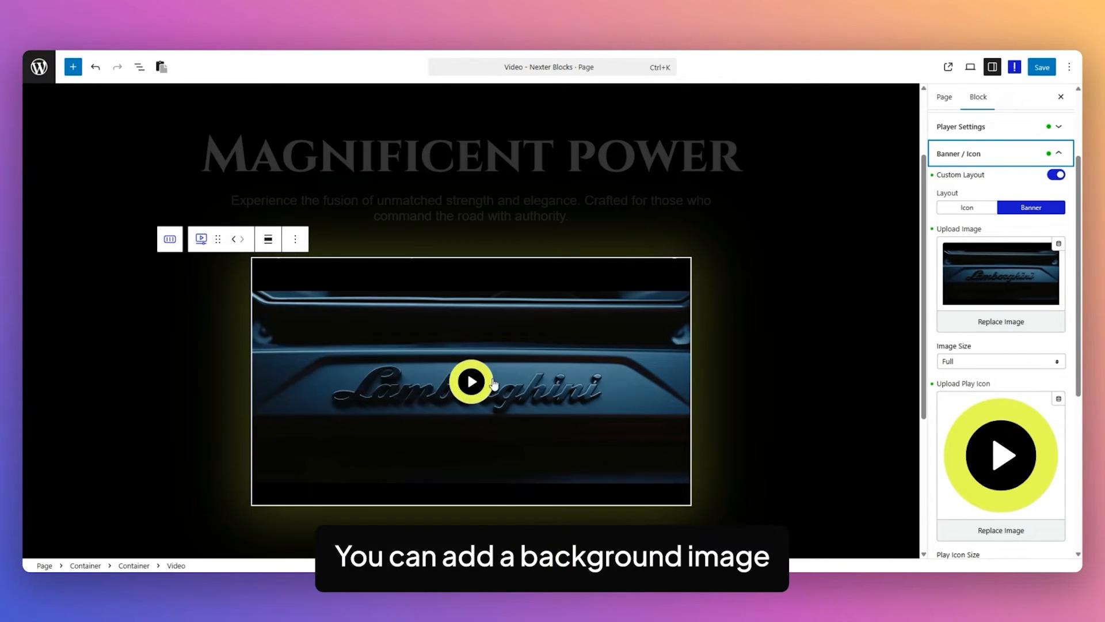
pyautogui.scroll(-1, 1030, 288)
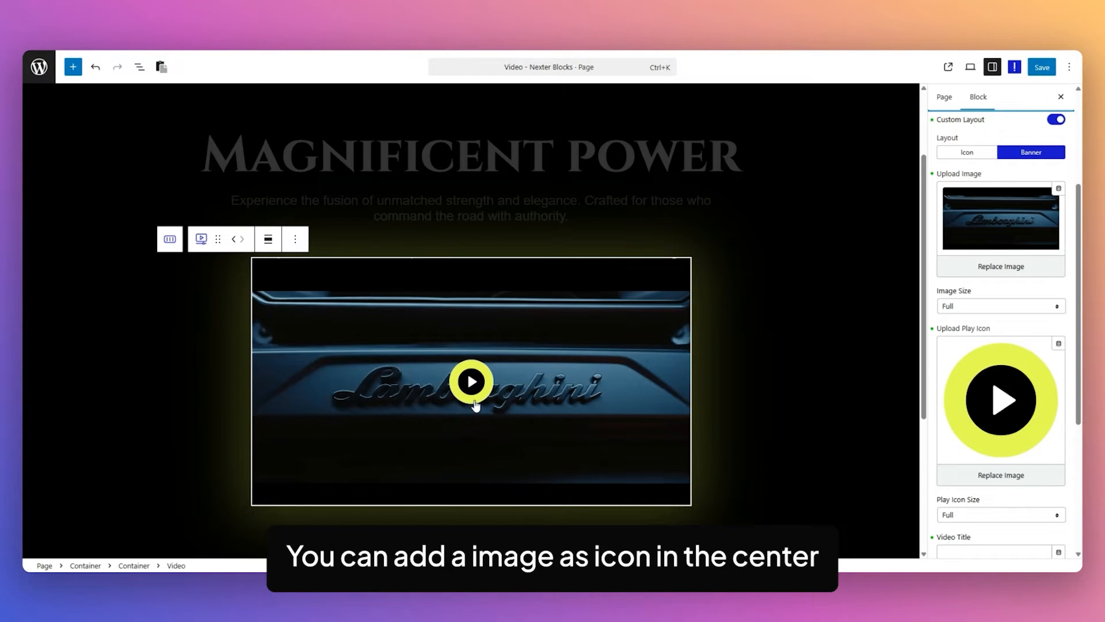
pyautogui.scroll(-3, 1001, 403)
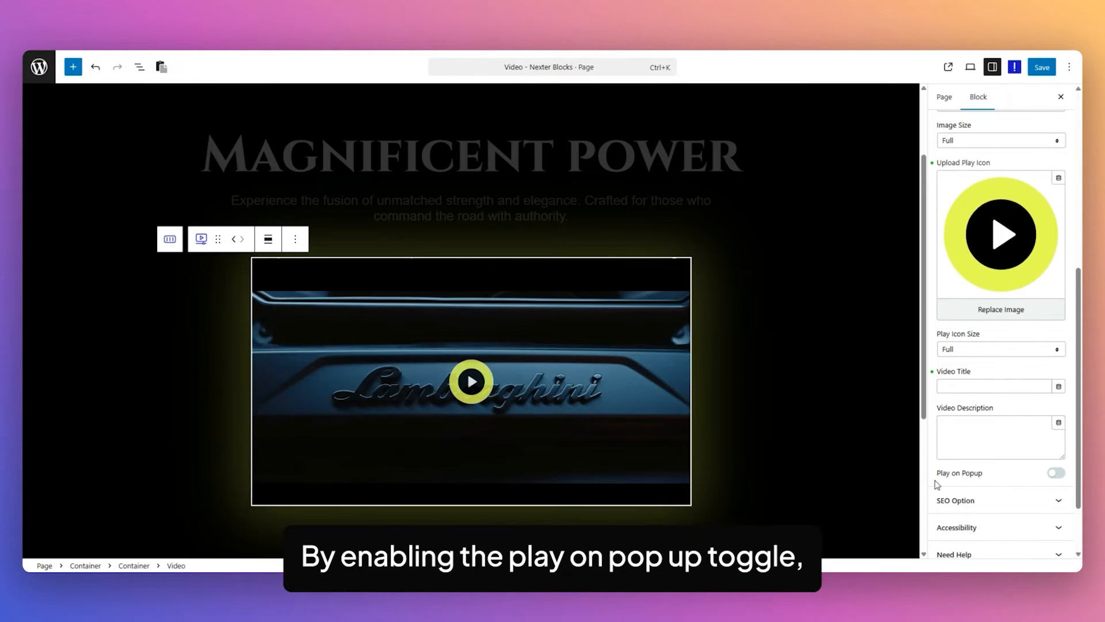
pyautogui.click(1055, 473)
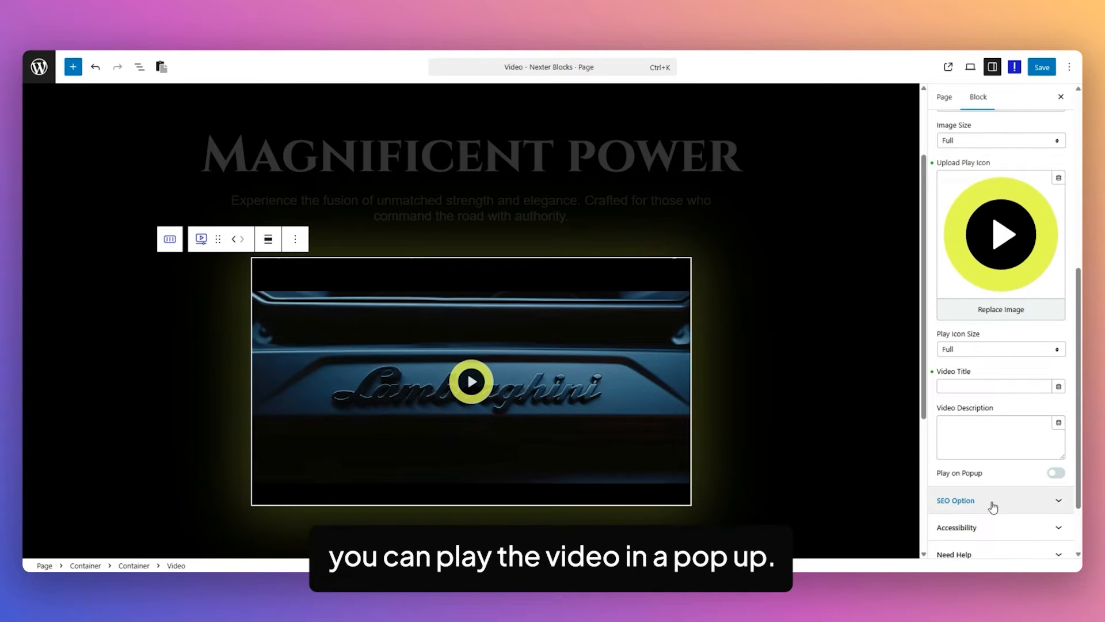
# Enable schema markup in the Video block's SEO options and open its accessibility options for the iframe title.
pyautogui.click(992, 506)
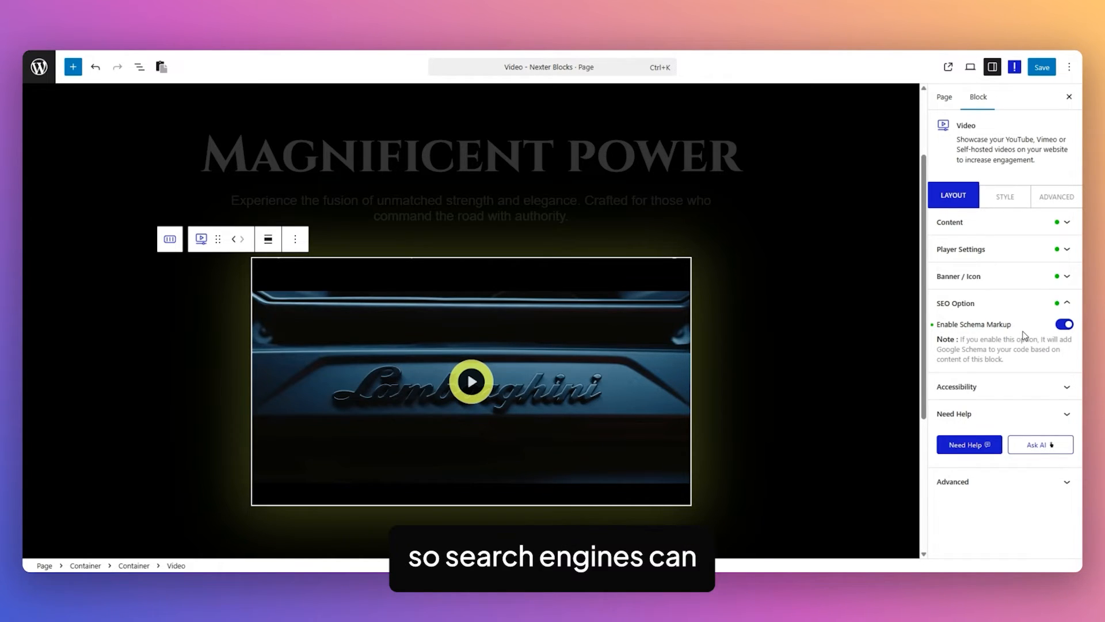
pyautogui.hotkey('ctrl', 's')
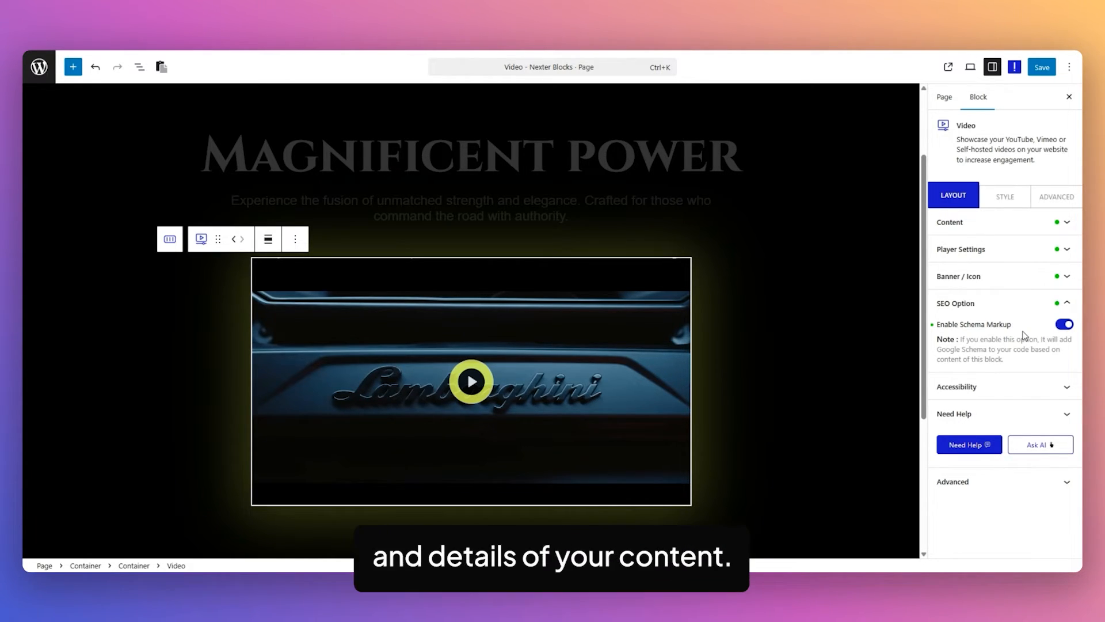
pyautogui.click(990, 386)
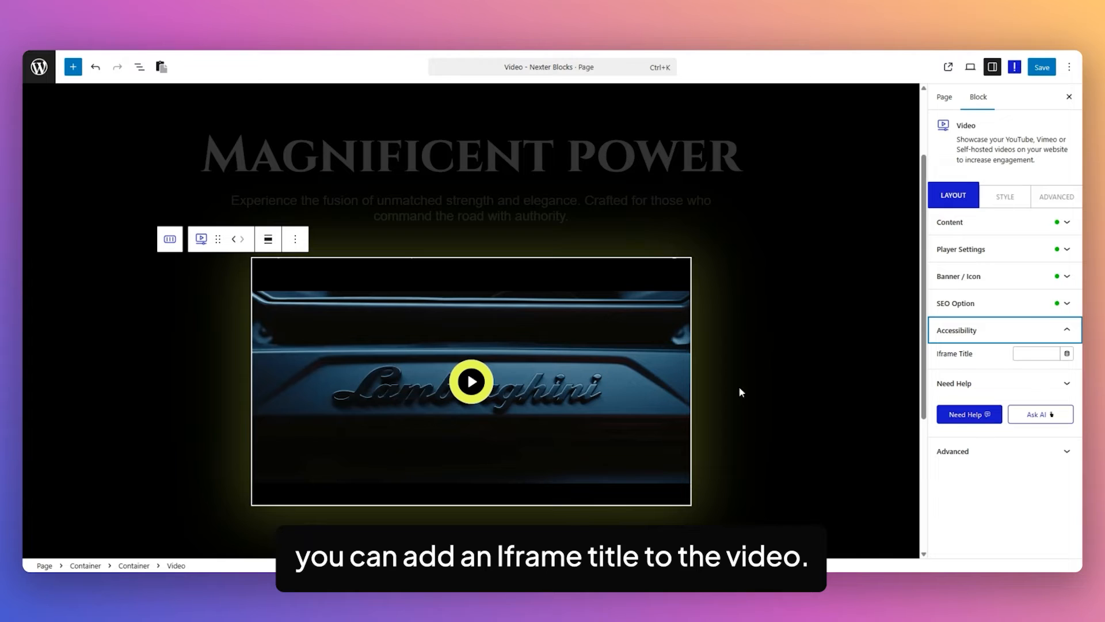
# Switch the Video block's source to Vimeo and look at its player settings.
pyautogui.click(987, 225)
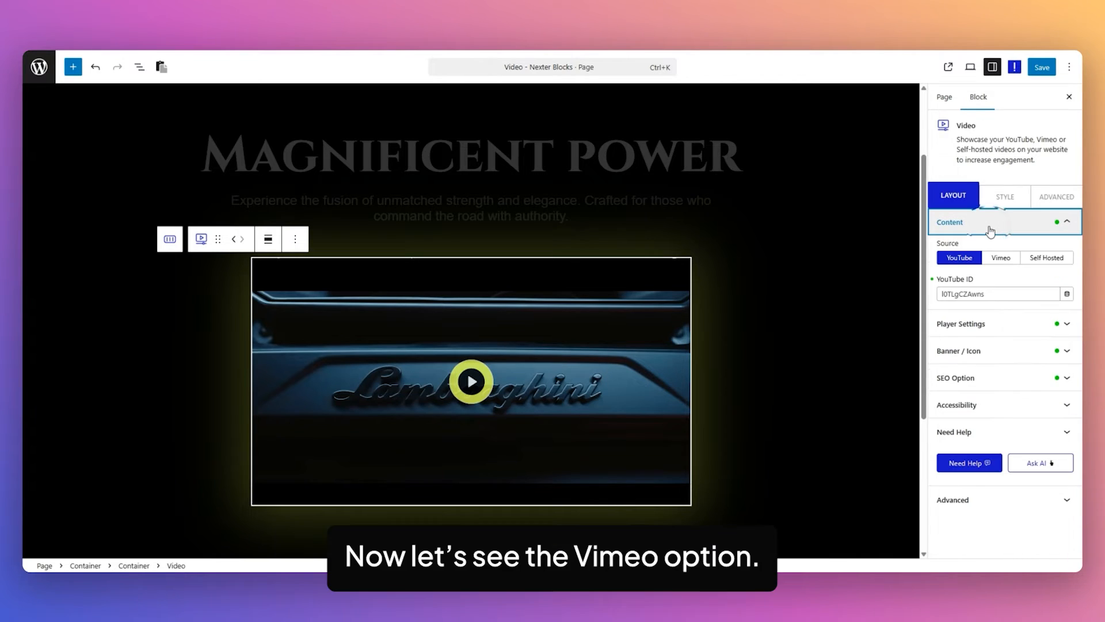
pyautogui.click(1001, 259)
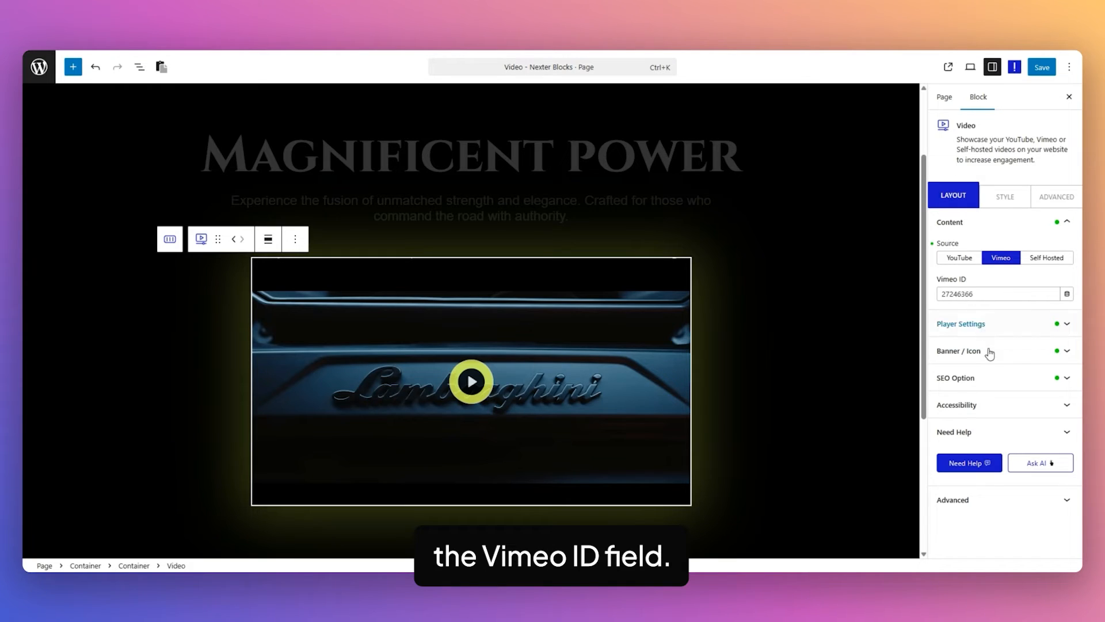
pyautogui.click(1002, 326)
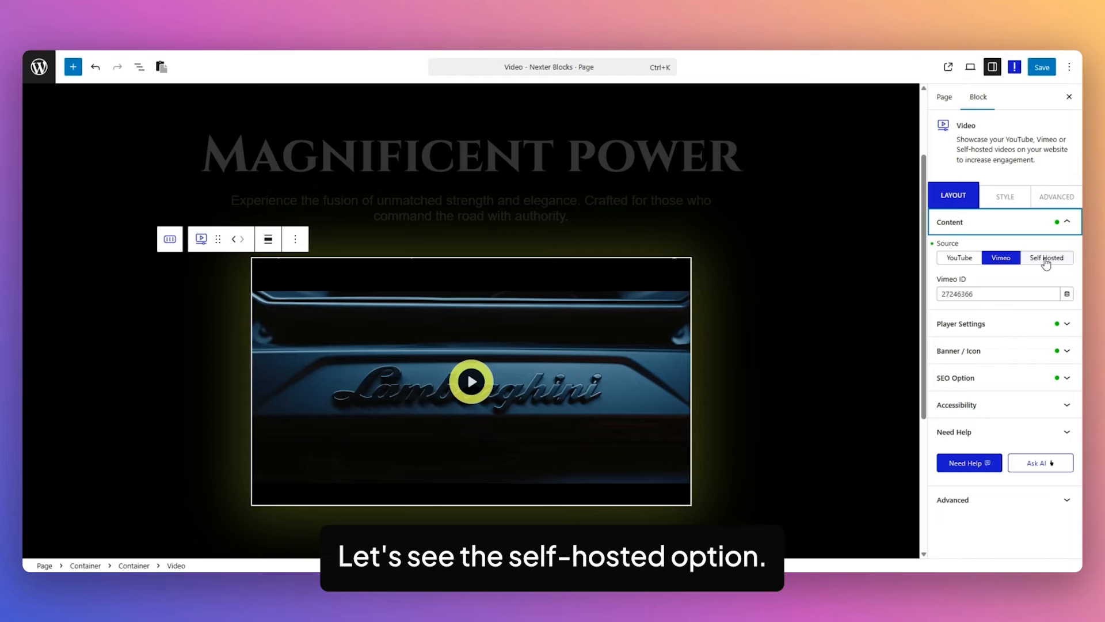
# Set the Video block's source to Self Hosted and open the player settings for that source.
pyautogui.click(1047, 259)
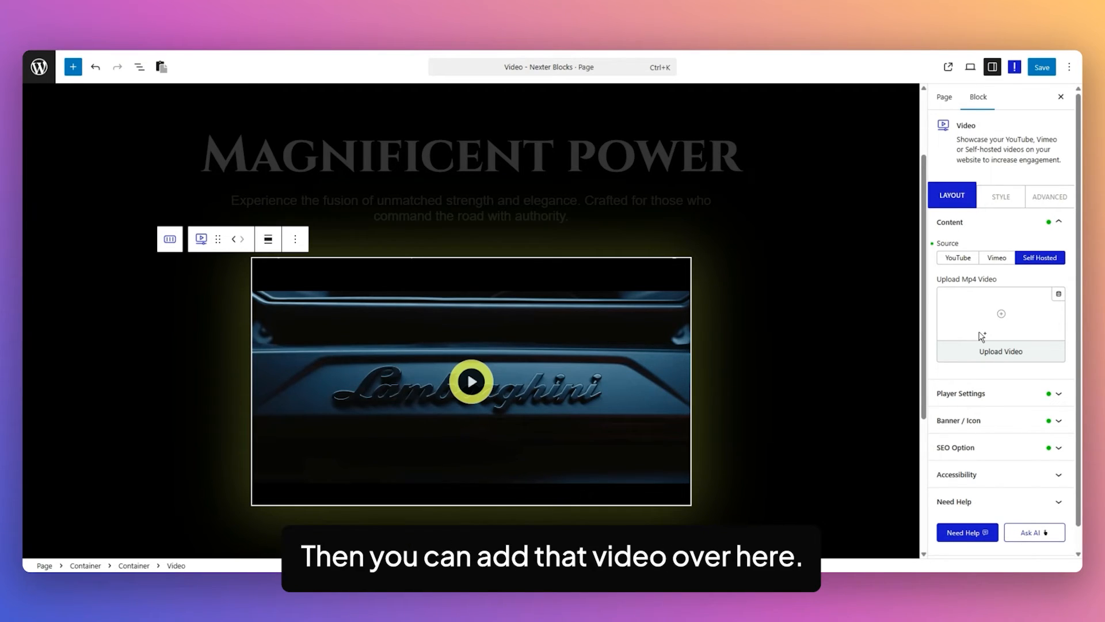
pyautogui.click(997, 393)
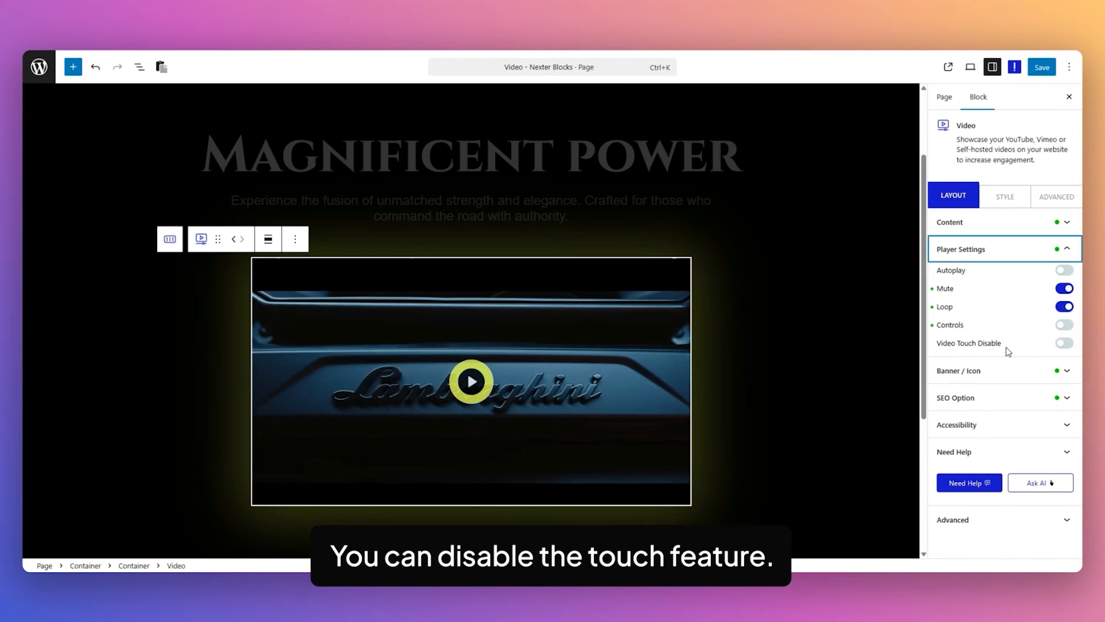
# Examine the video's border, radius, box shadow and transform styling for the normal and hover states.
pyautogui.click(1005, 196)
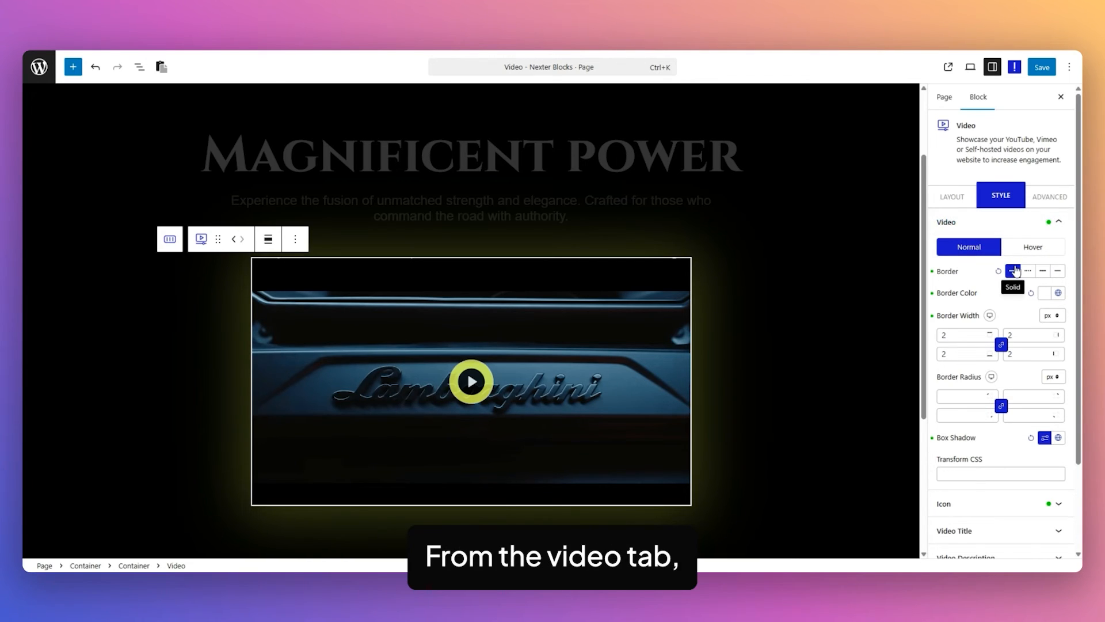
pyautogui.moveTo(1079, 282); pyautogui.dragTo(1081, 292)
pyautogui.scroll(-1, 977, 229)
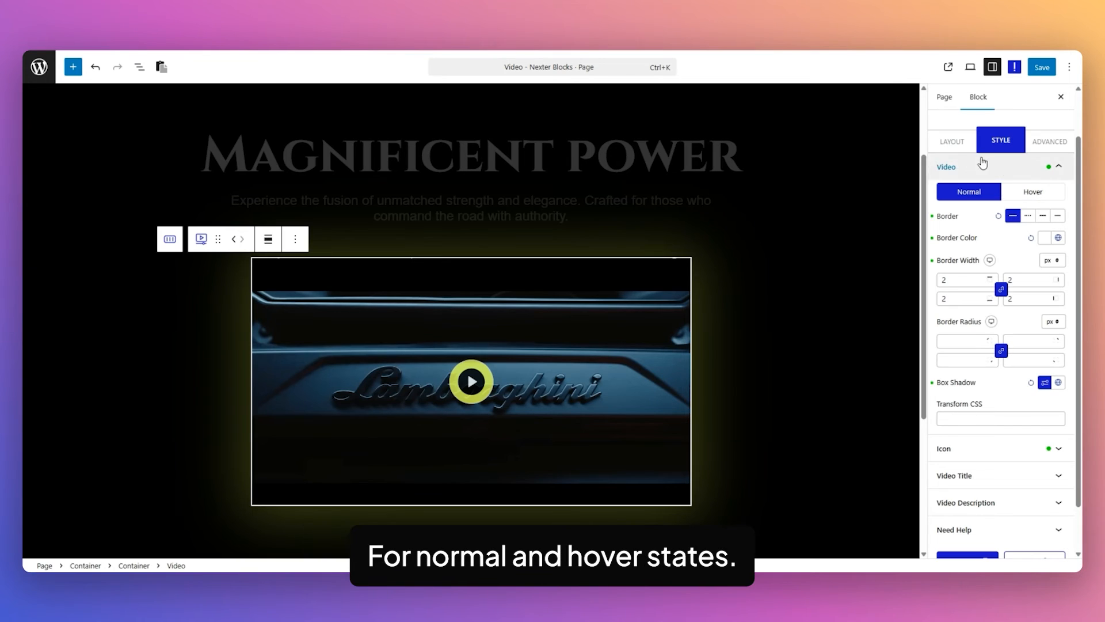
pyautogui.click(1033, 195)
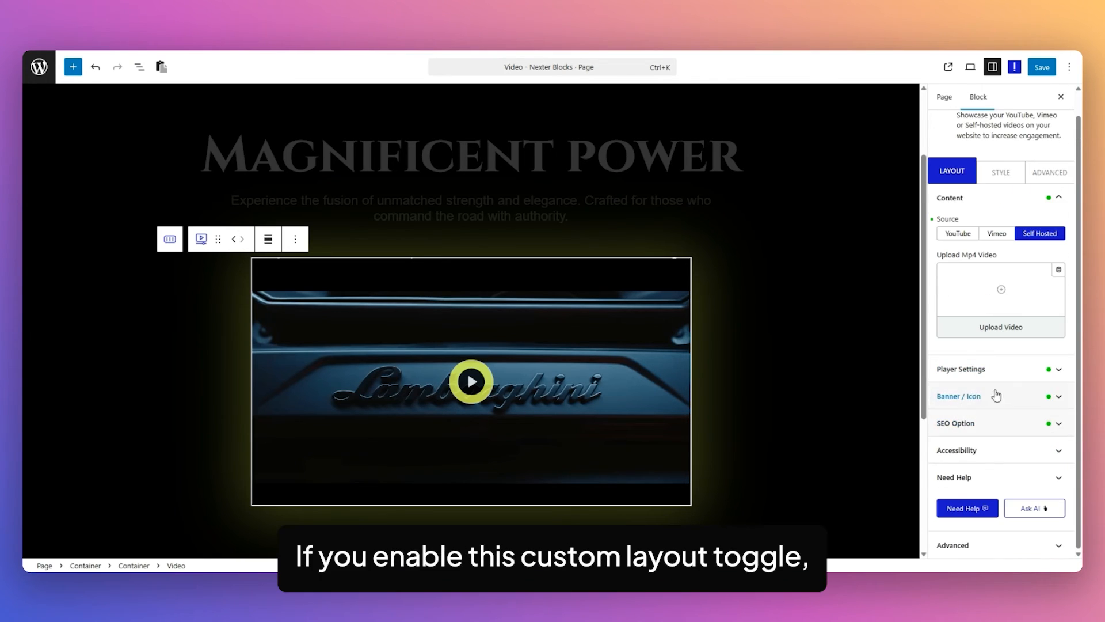
# Check the custom layout option in the banner and icon settings, and open the play icon's style options.
pyautogui.click(993, 396)
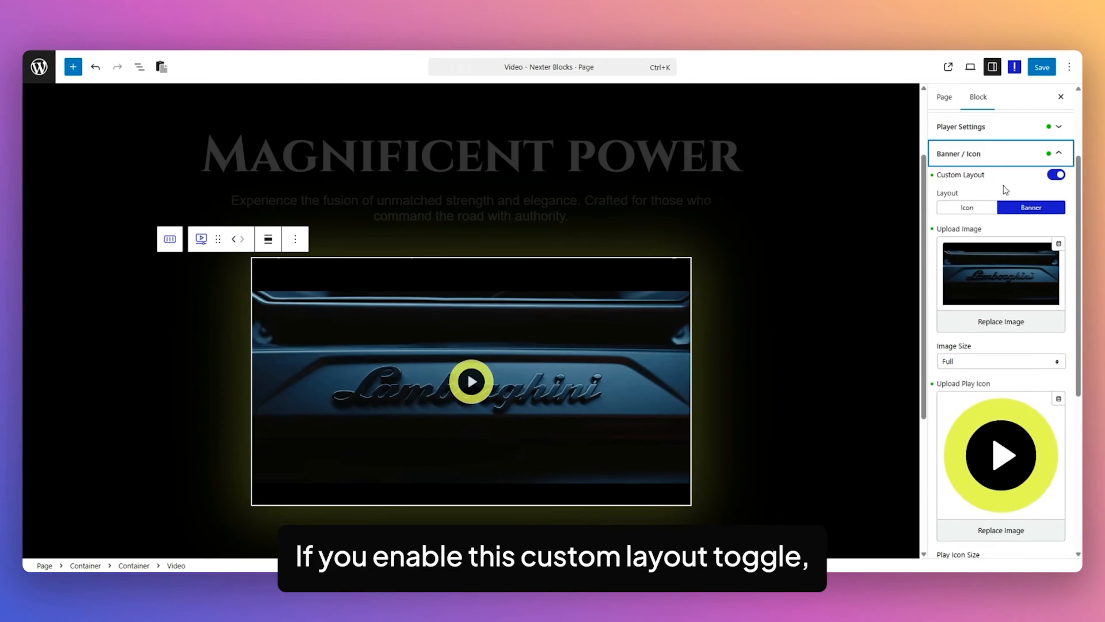
pyautogui.scroll(5, 1005, 190)
pyautogui.click(999, 185)
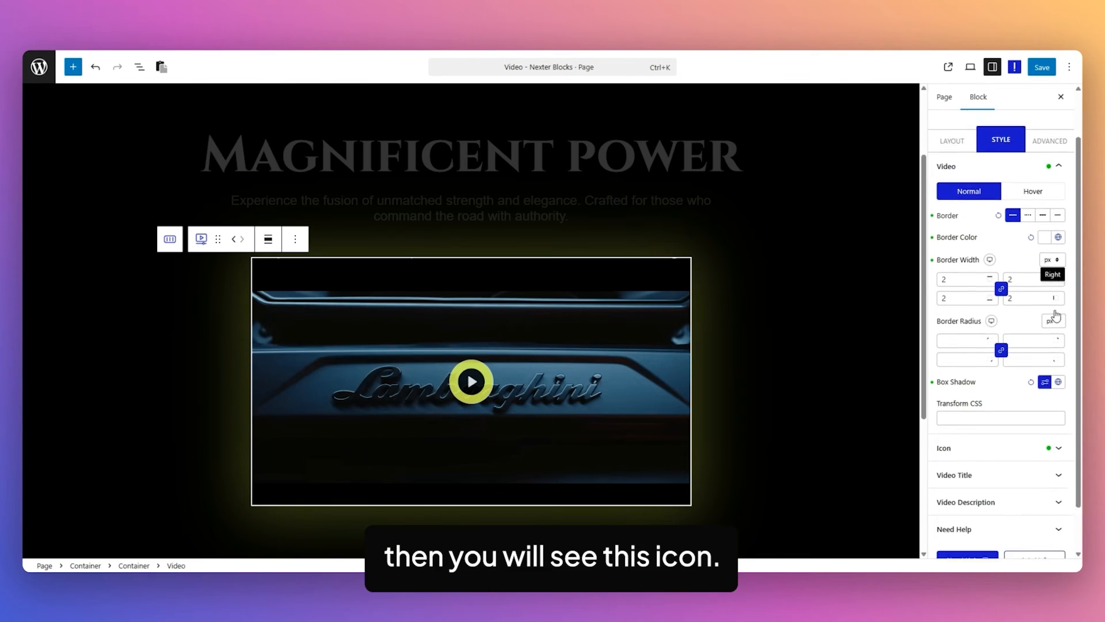
pyautogui.scroll(-1, 1056, 315)
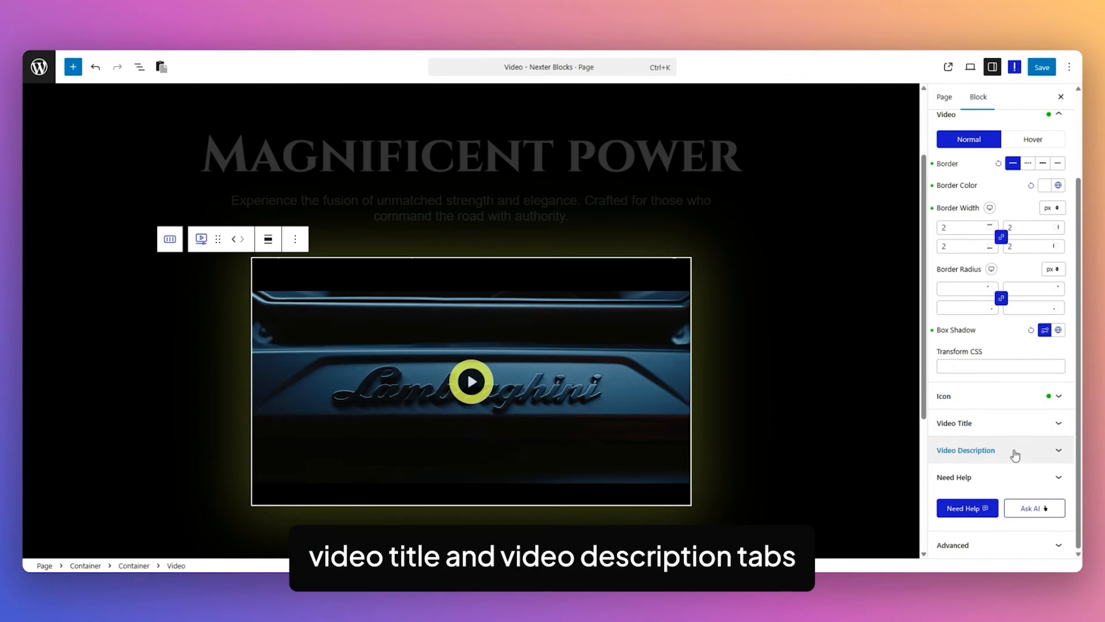
pyautogui.click(979, 396)
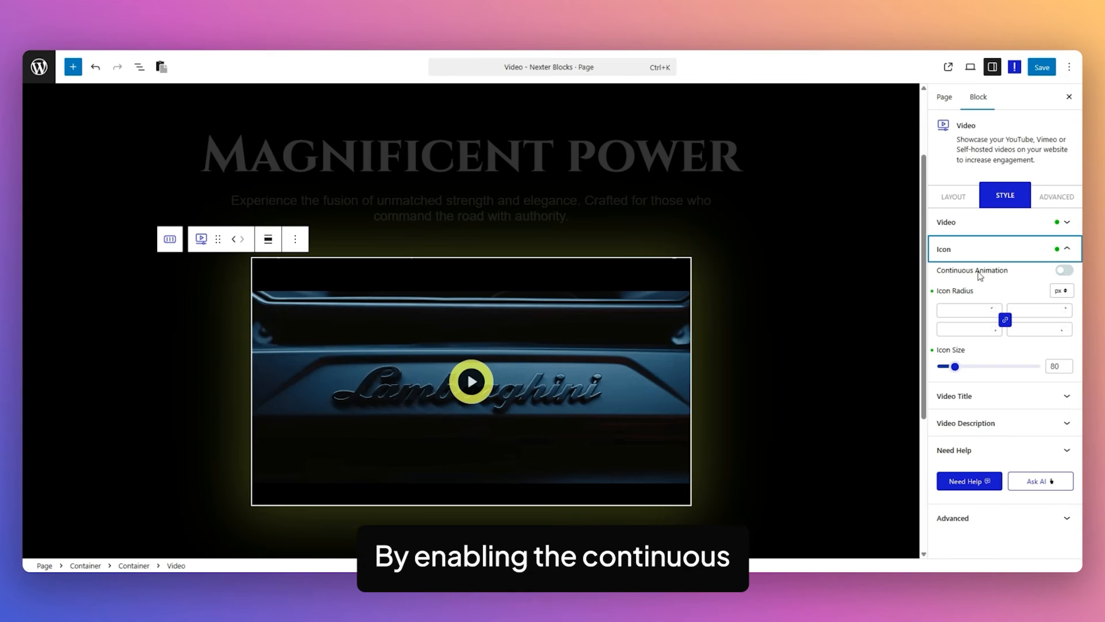
# Enable continuous animation for the Video block's play icon and check the available animation effects, keeping Pulse.
pyautogui.click(1062, 271)
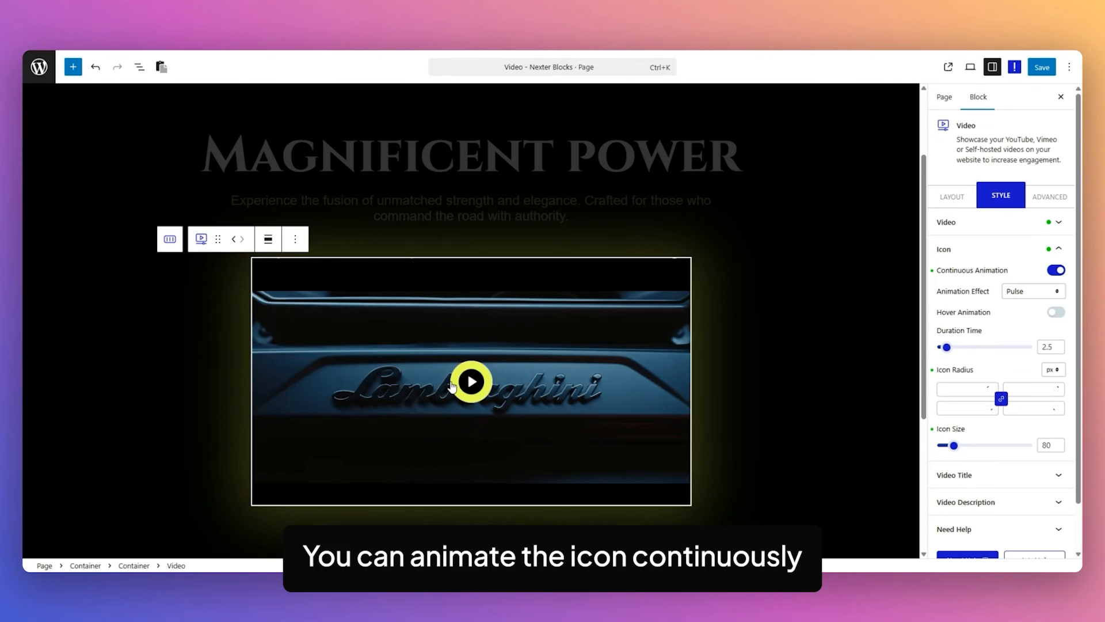
pyautogui.click(1034, 292)
pyautogui.click(1005, 295)
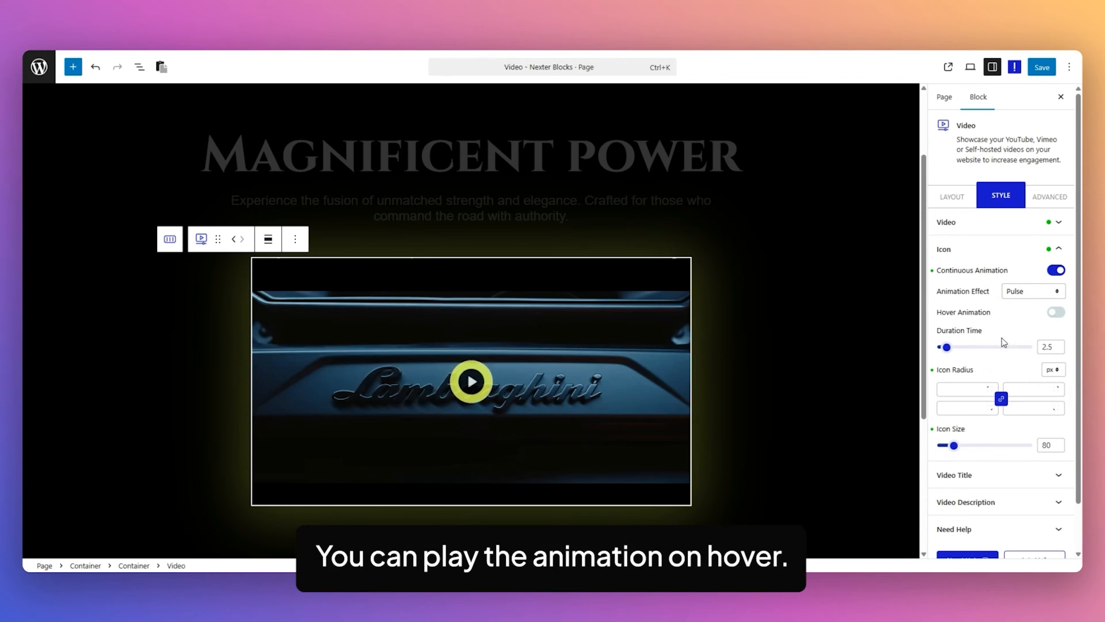
# Examine the video title and video description typography and color options, and open the block's advanced settings.
pyautogui.scroll(-1, 979, 346)
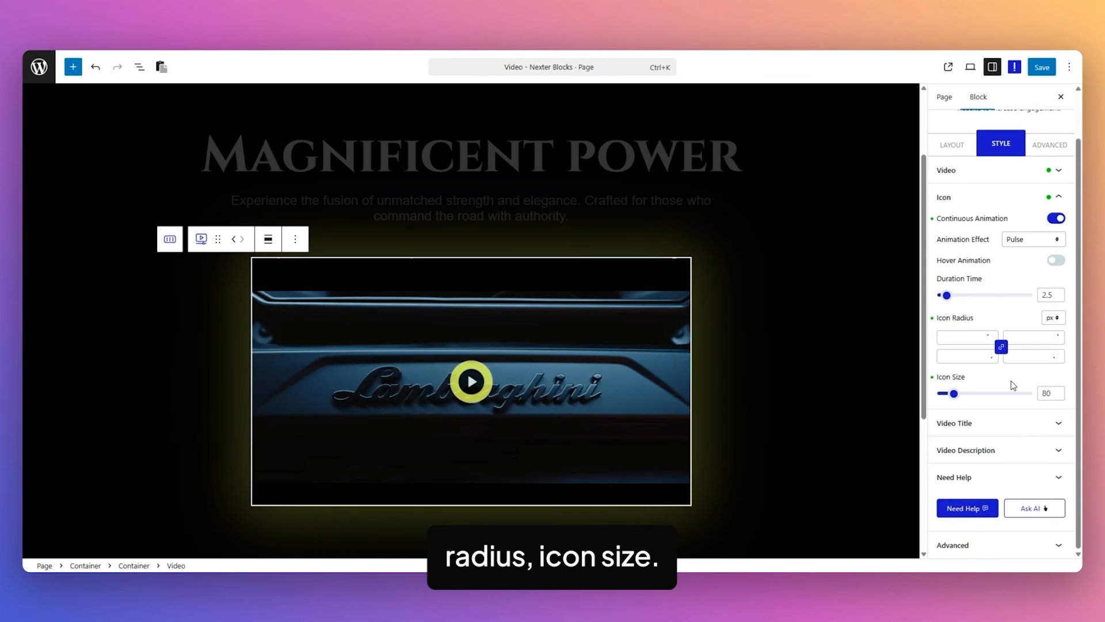
pyautogui.click(987, 424)
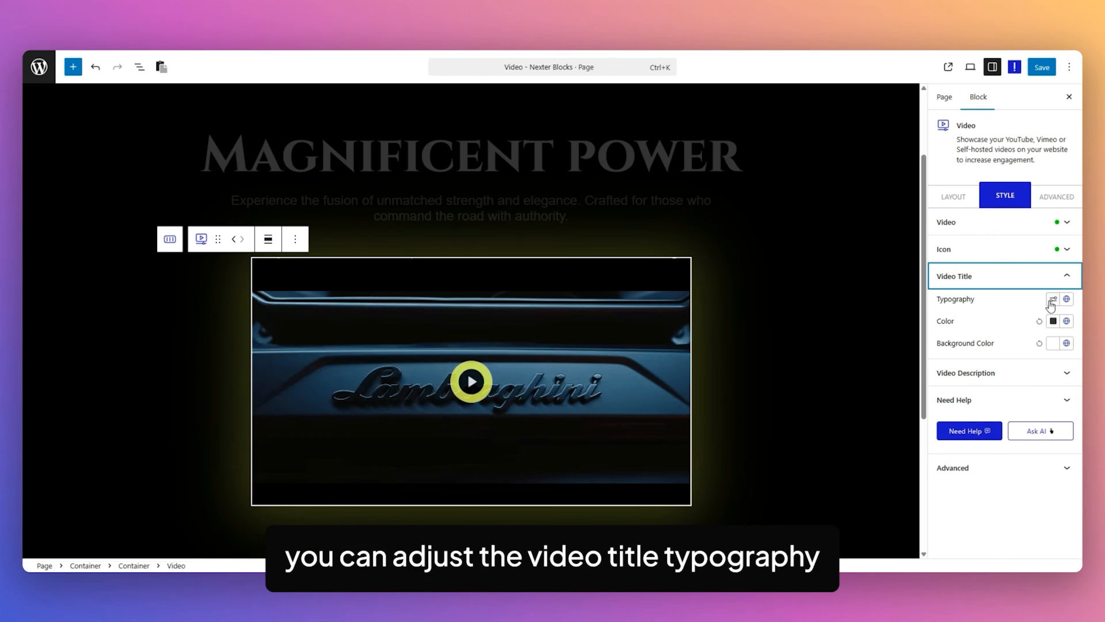
pyautogui.click(1006, 374)
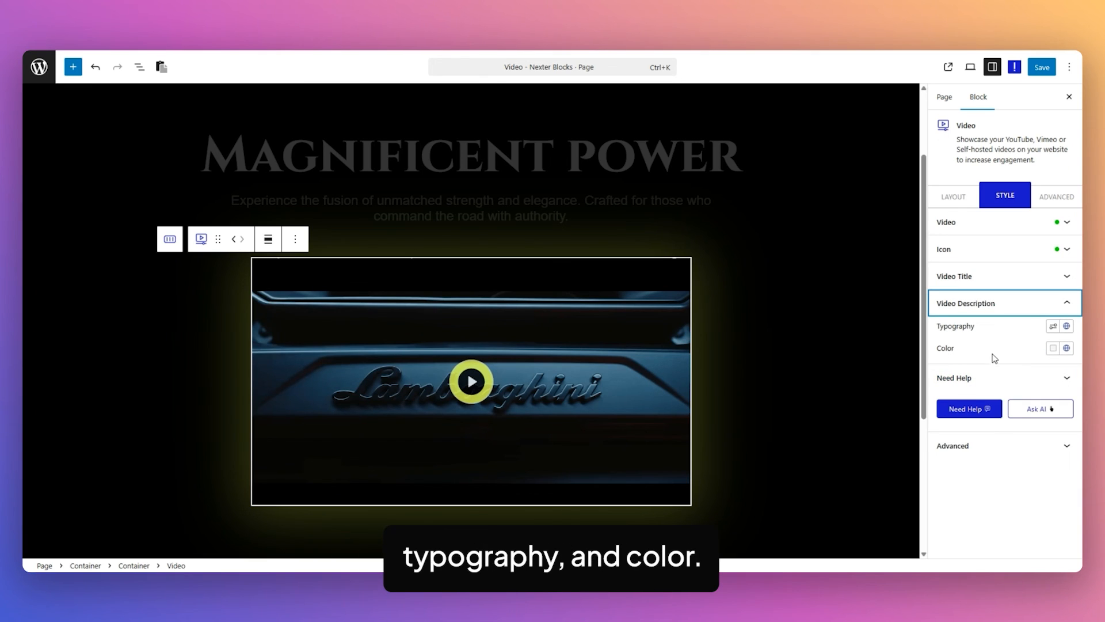
pyautogui.click(1055, 196)
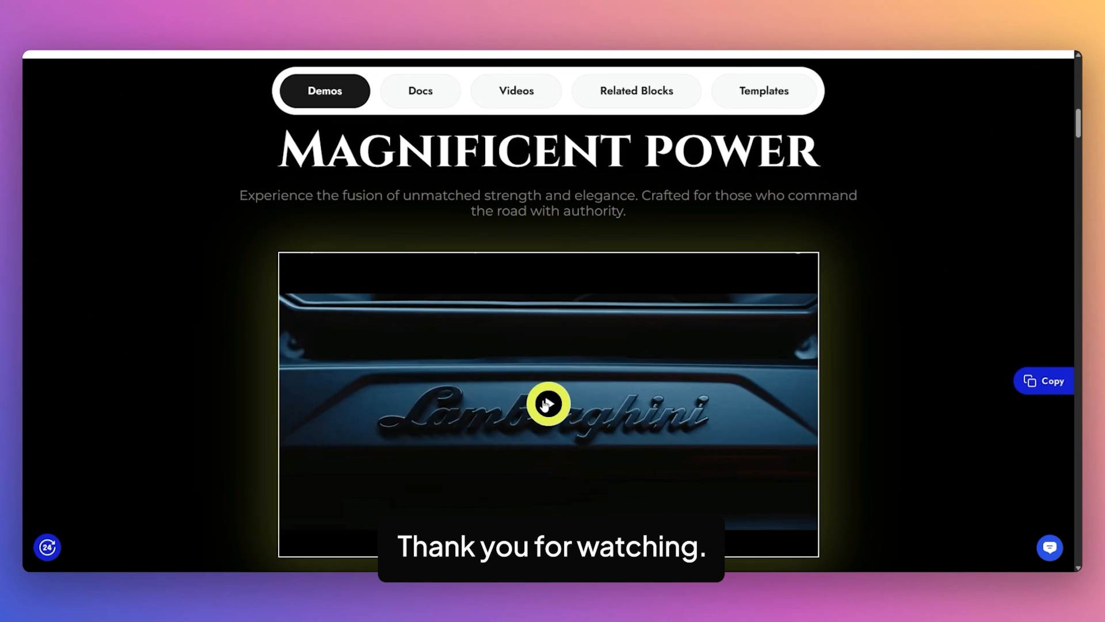
# Play the Lamborghini, yellow-background and Berry Blossom sample videos on the Video block's demo page.
pyautogui.click(548, 403)
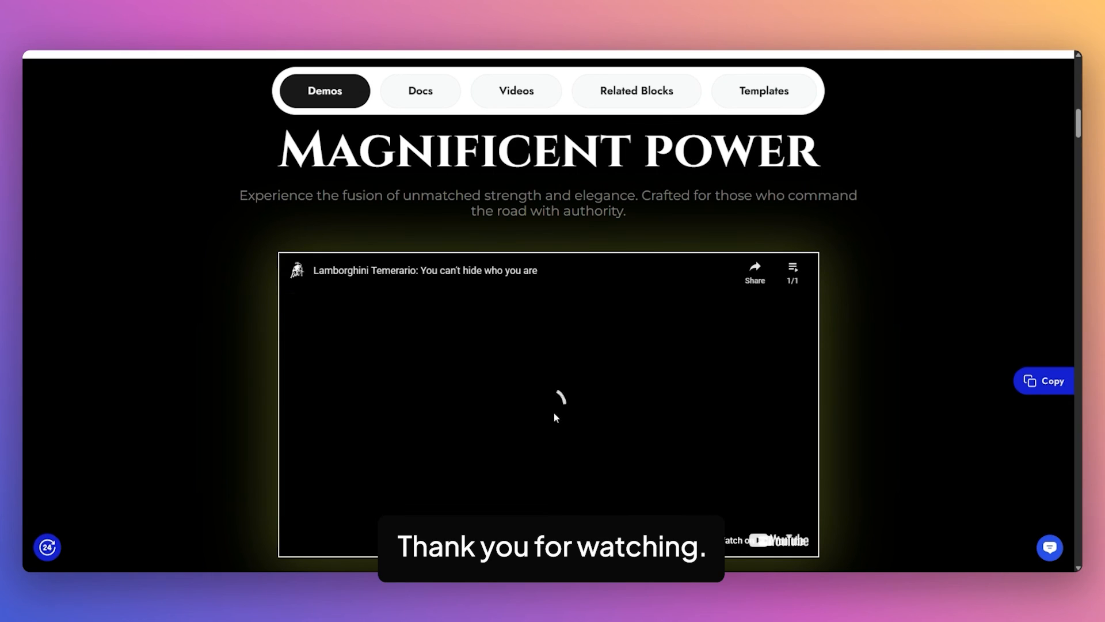
pyautogui.scroll(-10, 864, 317)
pyautogui.click(578, 288)
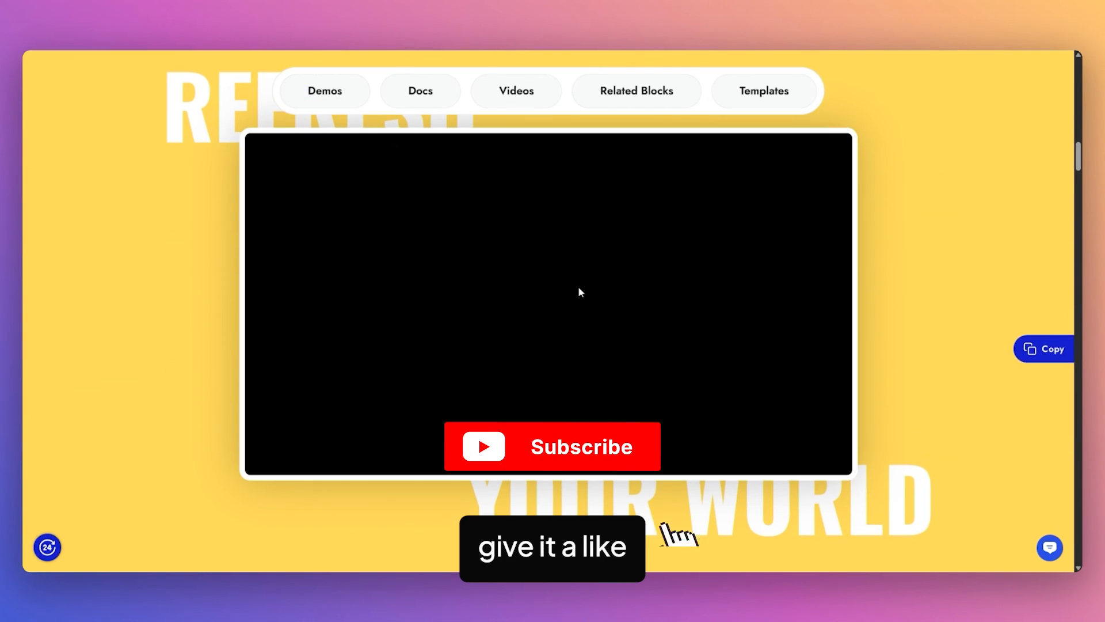
pyautogui.scroll(-10, 892, 296)
pyautogui.click(541, 282)
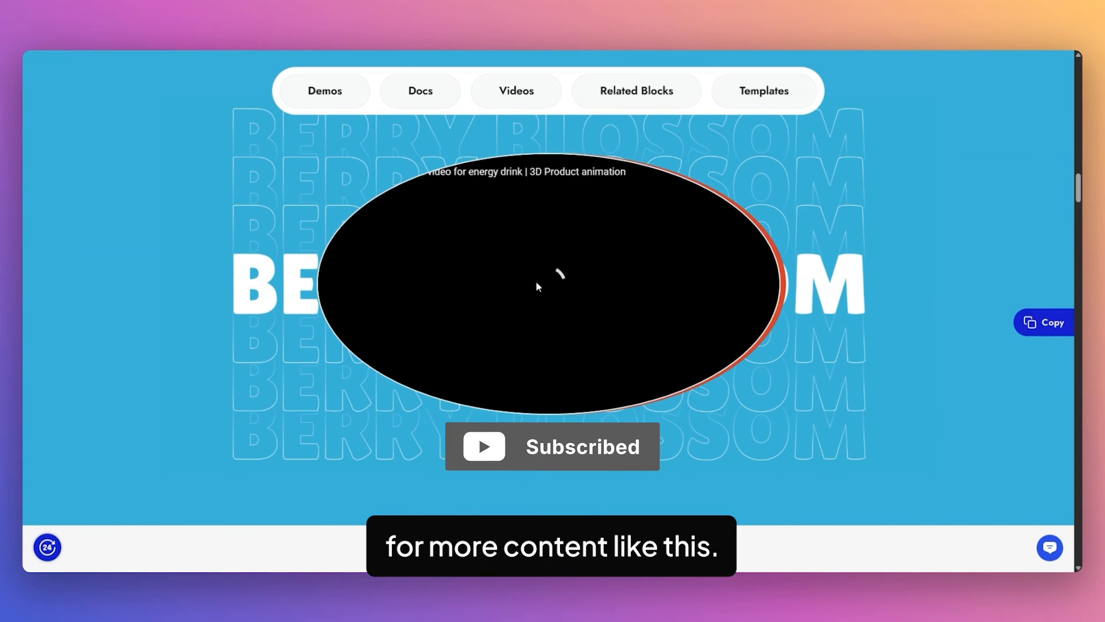